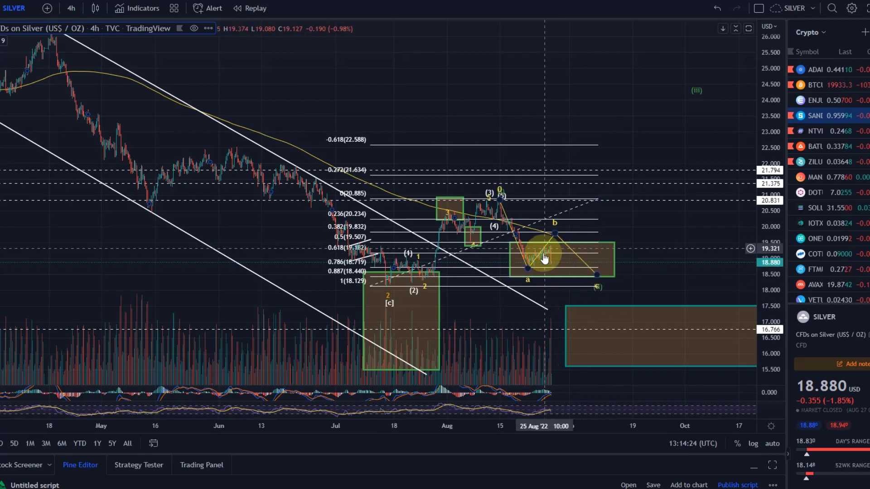
Zoom into the July–August wave structure and stretch the price scale so candles look taller
{"action": "scroll", "coordinate": [529, 266], "scroll_direction": "up", "scroll_amount": 4}
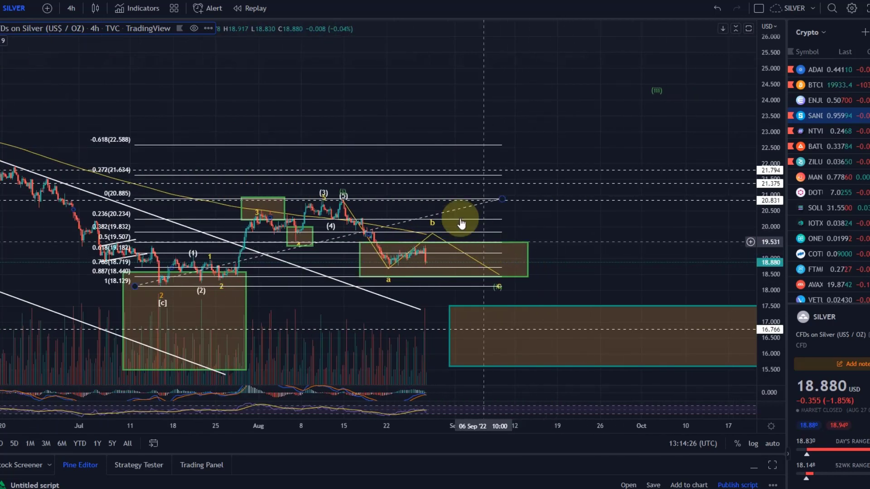
{"action": "left_click_drag", "start_coordinate": [214, 117], "coordinate": [528, 81]}
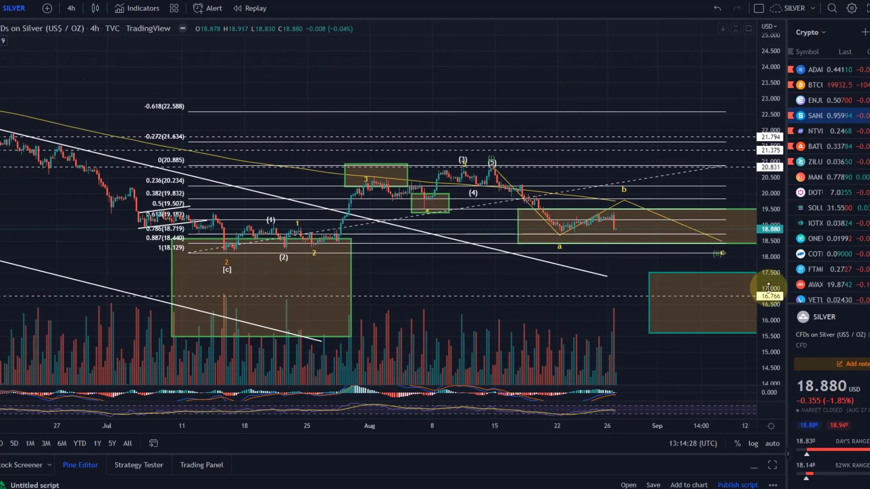
{"action": "left_click_drag", "start_coordinate": [770, 267], "coordinate": [783, 104]}
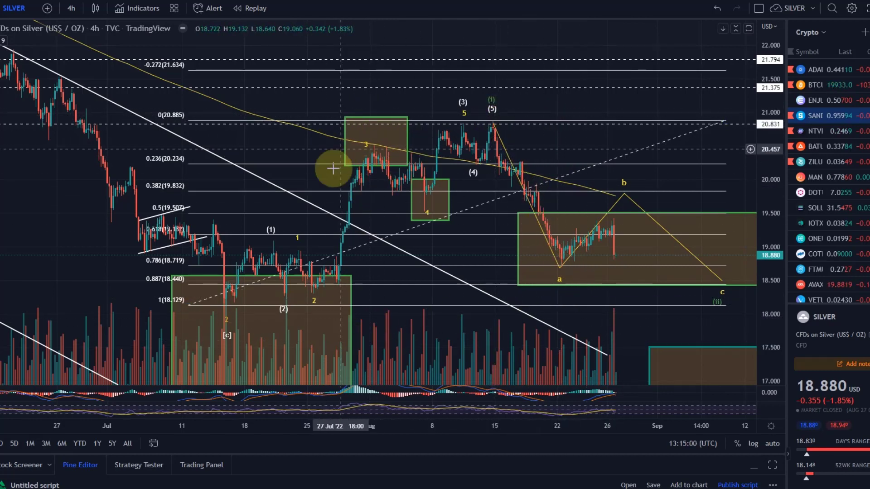
{"action": "left_click_drag", "start_coordinate": [462, 249], "coordinate": [458, 104]}
{"action": "left_click", "coordinate": [522, 221]}
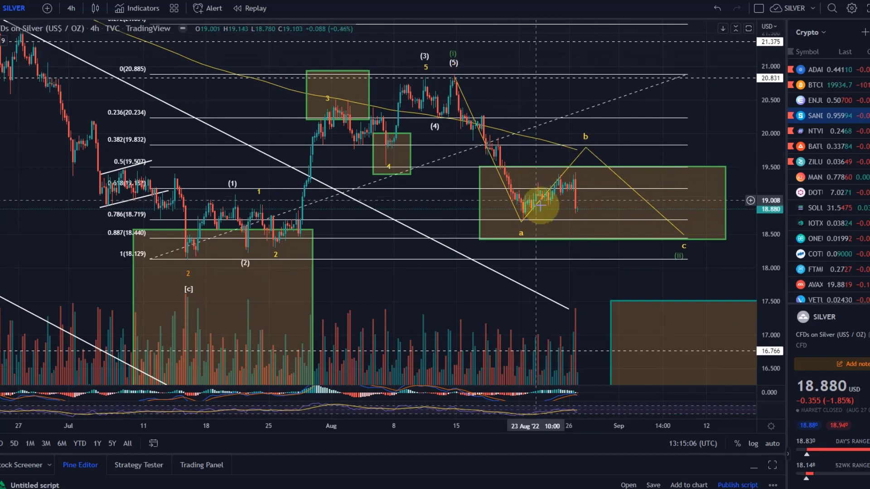
{"action": "scroll", "coordinate": [501, 265], "scroll_direction": "down", "scroll_amount": 3}
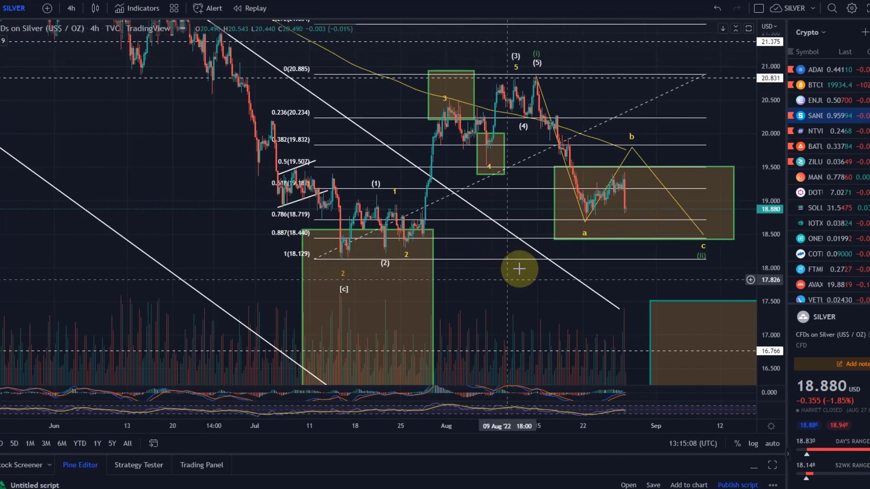
{"action": "left_click", "coordinate": [644, 200]}
{"action": "left_click", "coordinate": [525, 226]}
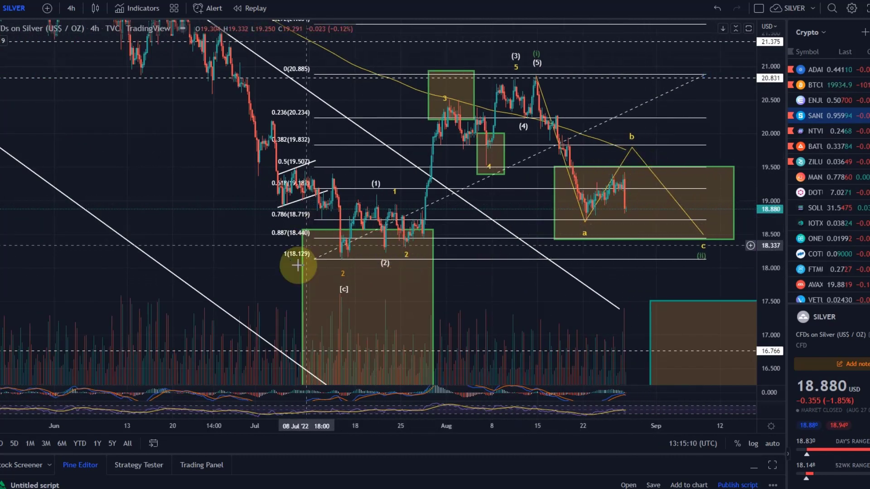
{"action": "left_click_drag", "start_coordinate": [444, 326], "coordinate": [480, 268]}
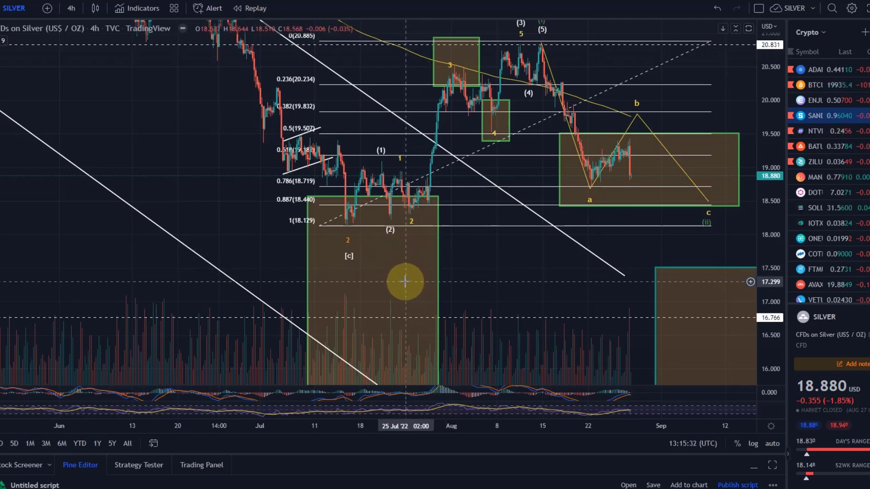
{"action": "left_click_drag", "start_coordinate": [556, 278], "coordinate": [542, 340]}
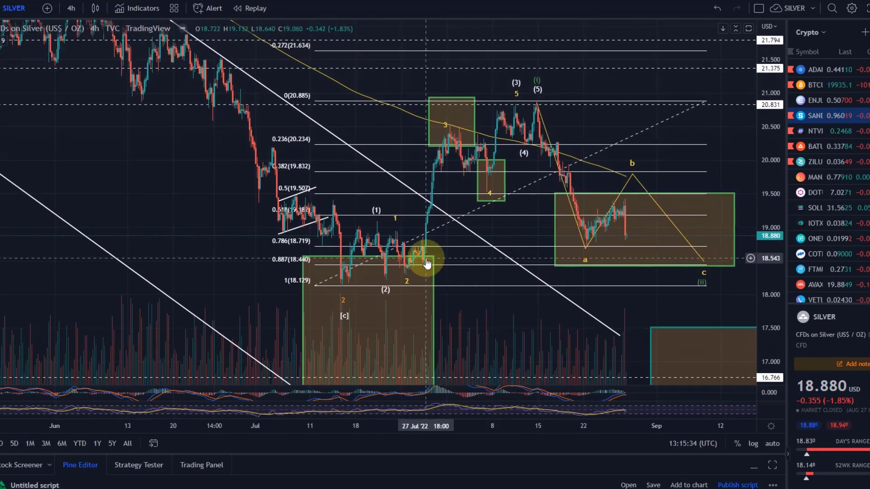
{"action": "left_click_drag", "start_coordinate": [467, 344], "coordinate": [463, 311]}
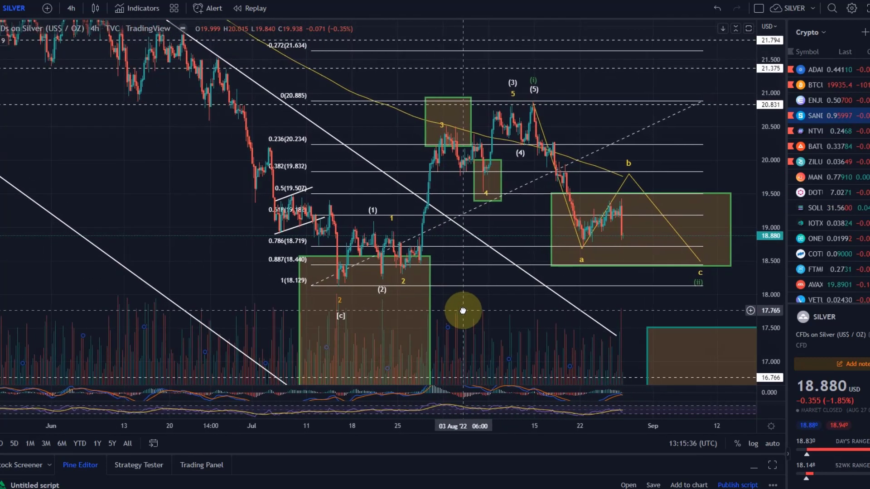
{"action": "scroll", "coordinate": [500, 305], "scroll_direction": "right", "scroll_amount": 3}
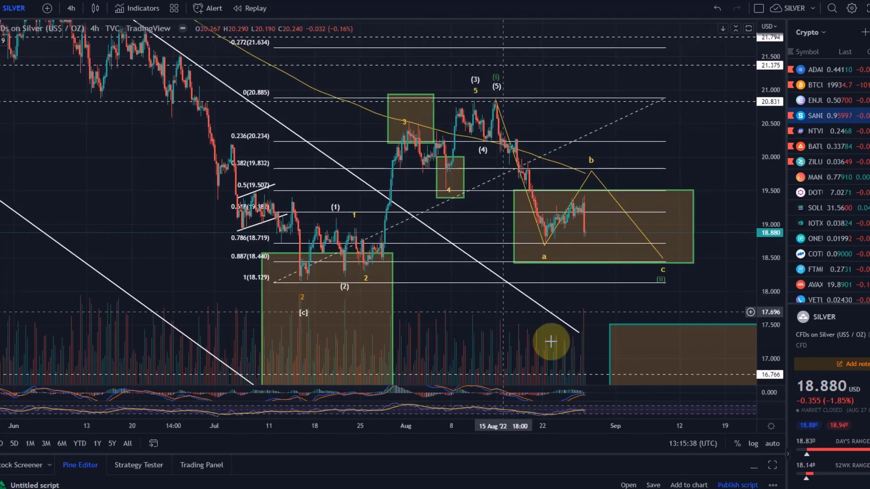
{"action": "left_click_drag", "start_coordinate": [635, 291], "coordinate": [643, 186]}
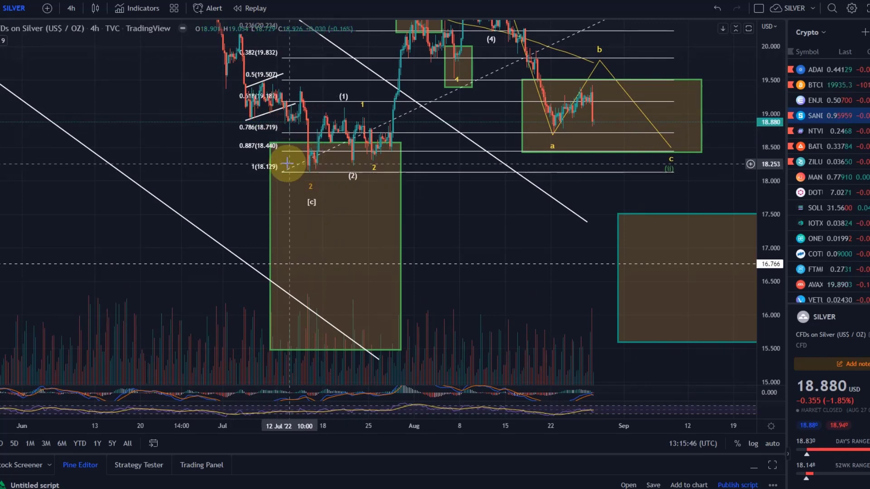
{"action": "left_click_drag", "start_coordinate": [417, 186], "coordinate": [439, 249]}
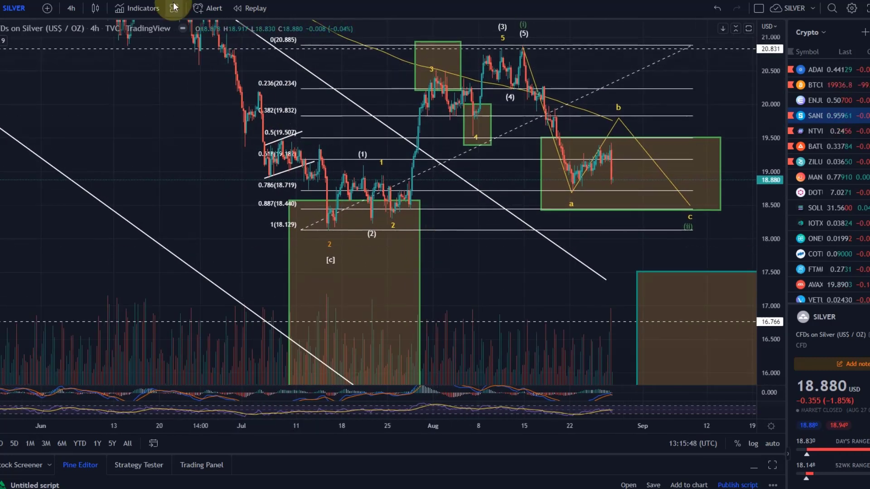
Zoom out to the June–October history, return to the recent waves, and stretch the price scale vertically
{"action": "scroll", "coordinate": [276, 59], "scroll_direction": "down", "scroll_amount": 5}
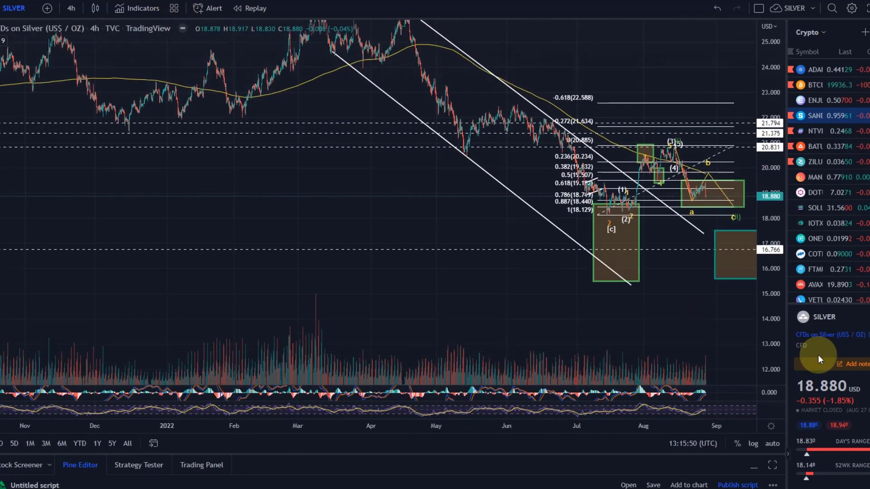
{"action": "left_click_drag", "start_coordinate": [443, 186], "coordinate": [361, 111]}
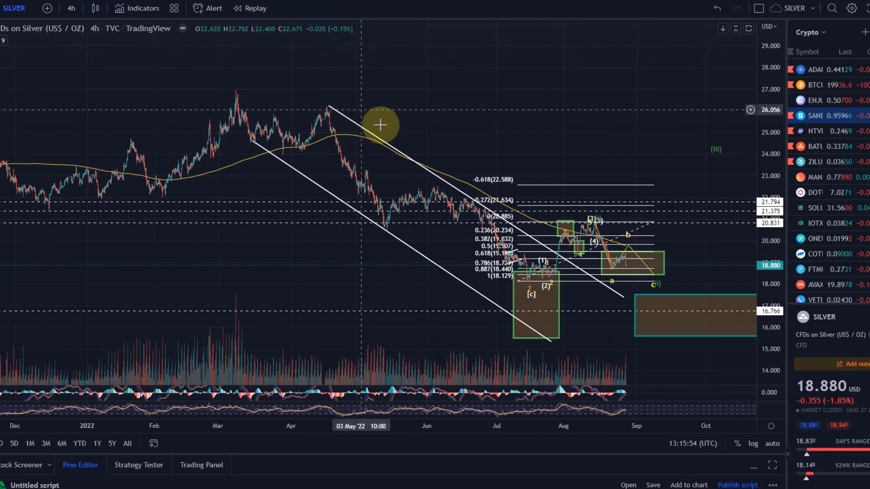
{"action": "left_click_drag", "start_coordinate": [546, 294], "coordinate": [323, 222]}
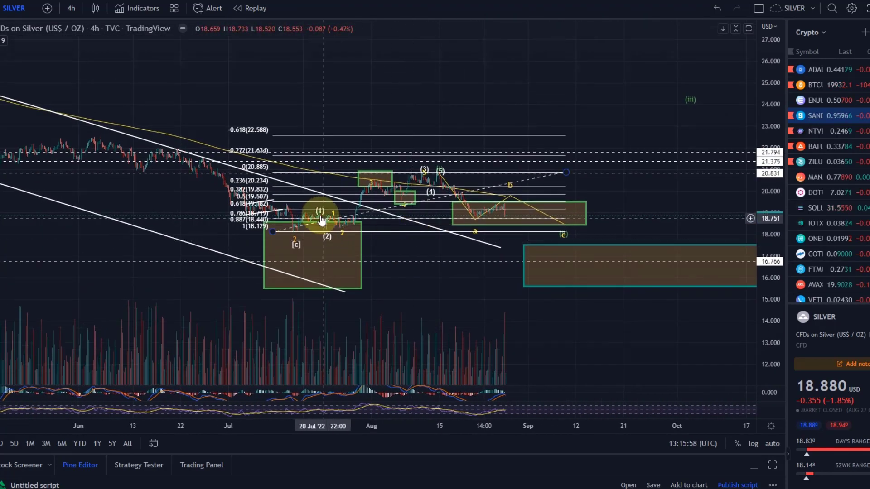
{"action": "left_click_drag", "start_coordinate": [769, 316], "coordinate": [764, 149]}
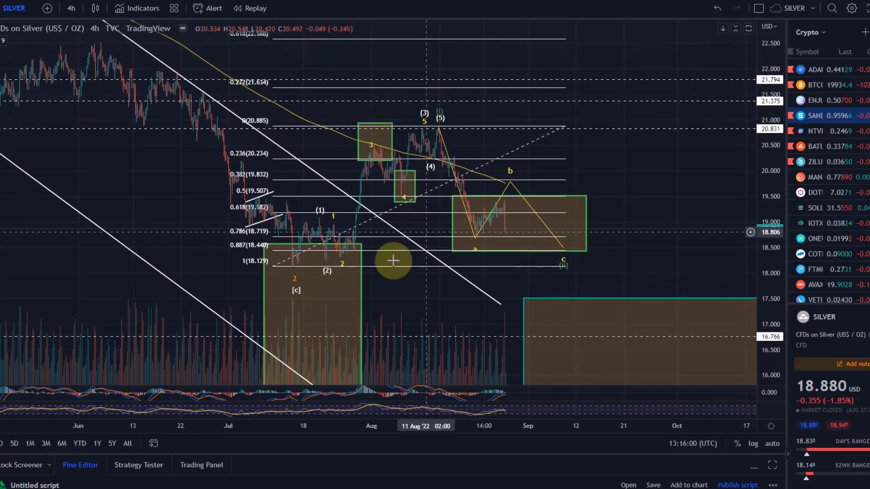
{"action": "mouse_move", "coordinate": [343, 235]}
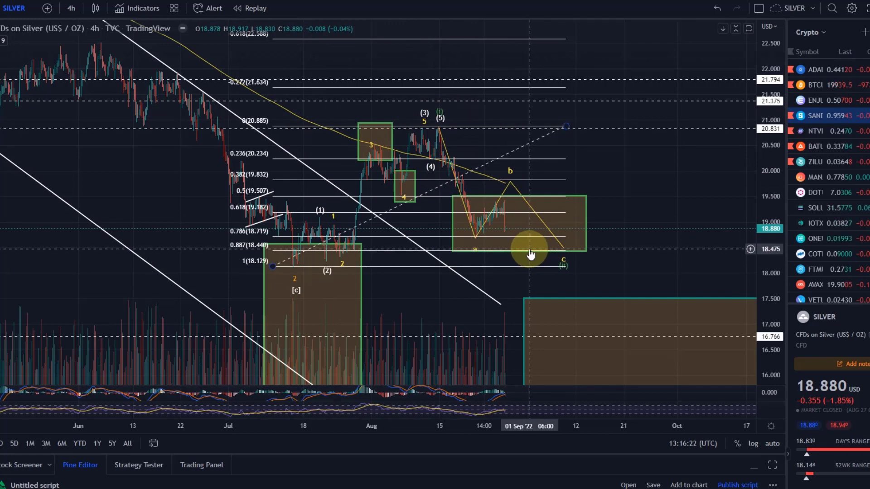
{"action": "left_click_drag", "start_coordinate": [528, 275], "coordinate": [536, 237]}
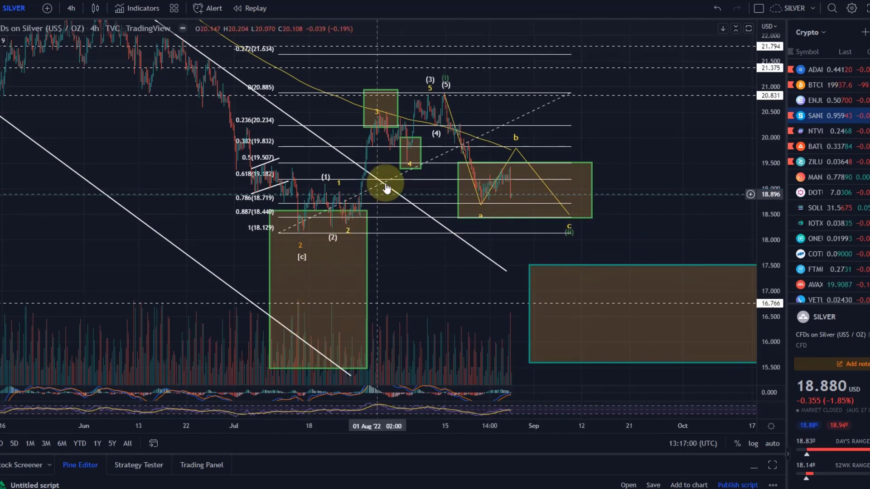
{"action": "left_click", "coordinate": [444, 94]}
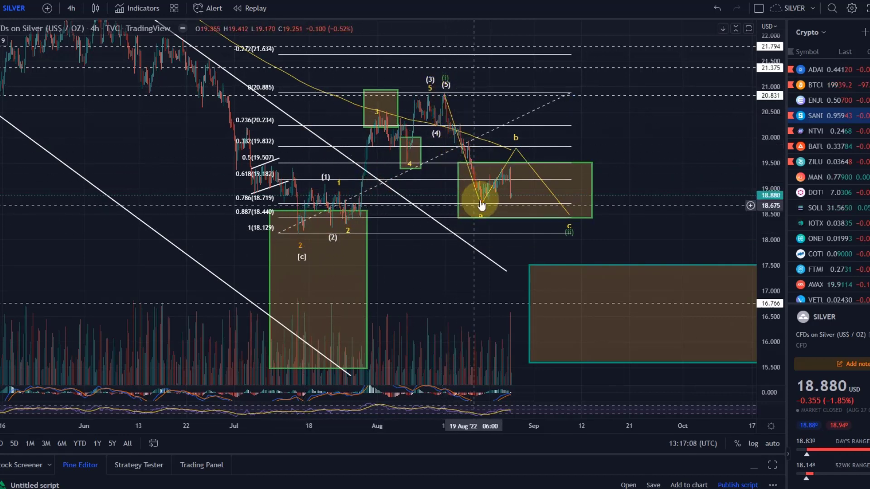
{"action": "scroll", "coordinate": [566, 229], "scroll_direction": "down", "scroll_amount": 1}
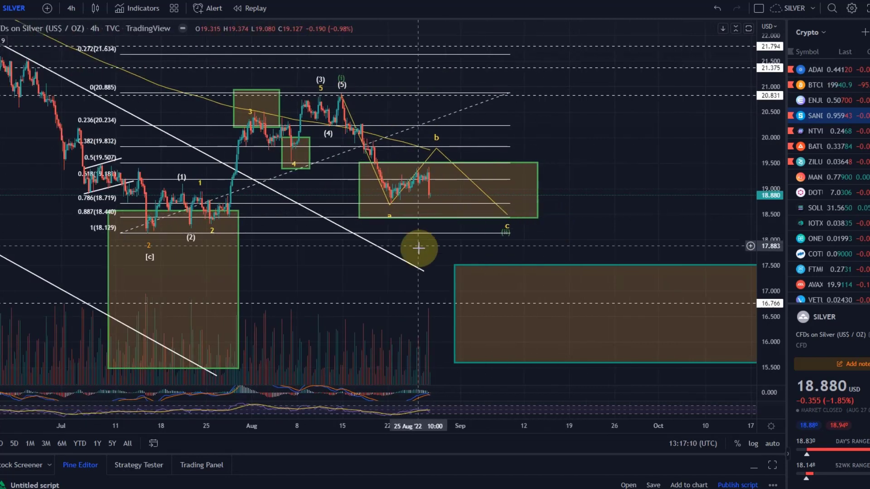
{"action": "scroll", "coordinate": [549, 277], "scroll_direction": "up", "scroll_amount": 2}
{"action": "left_click_drag", "start_coordinate": [770, 271], "coordinate": [771, 204]}
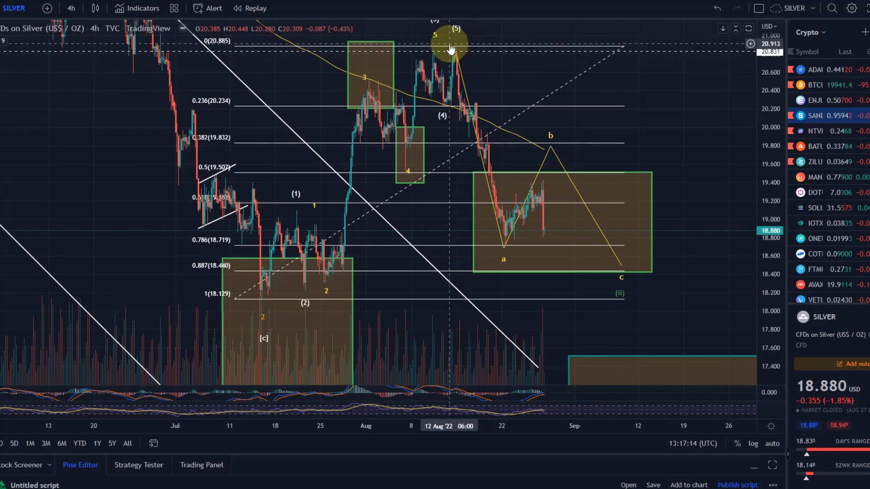
{"action": "left_click", "coordinate": [538, 183]}
{"action": "left_click", "coordinate": [576, 264]}
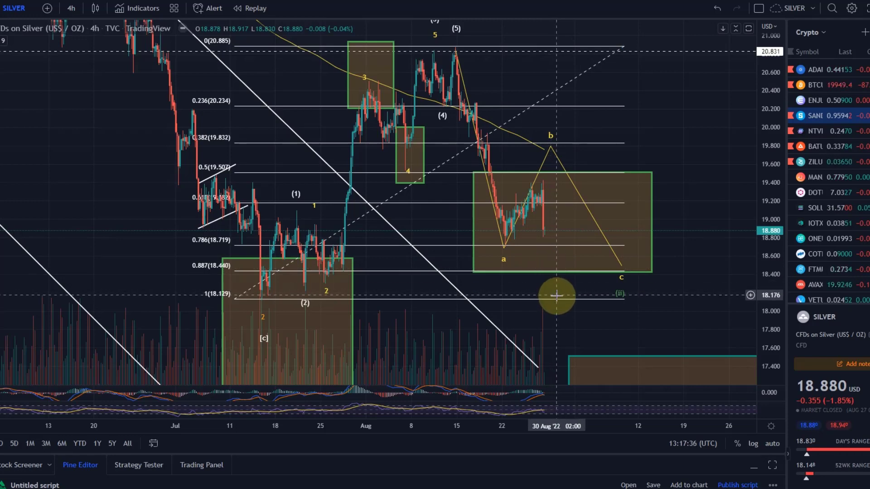
{"action": "left_click_drag", "start_coordinate": [557, 308], "coordinate": [547, 233]}
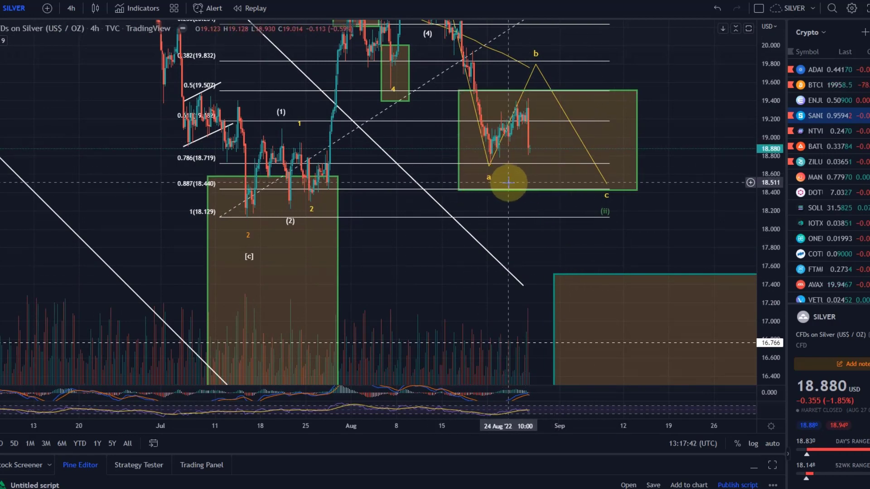
{"action": "left_click", "coordinate": [548, 192]}
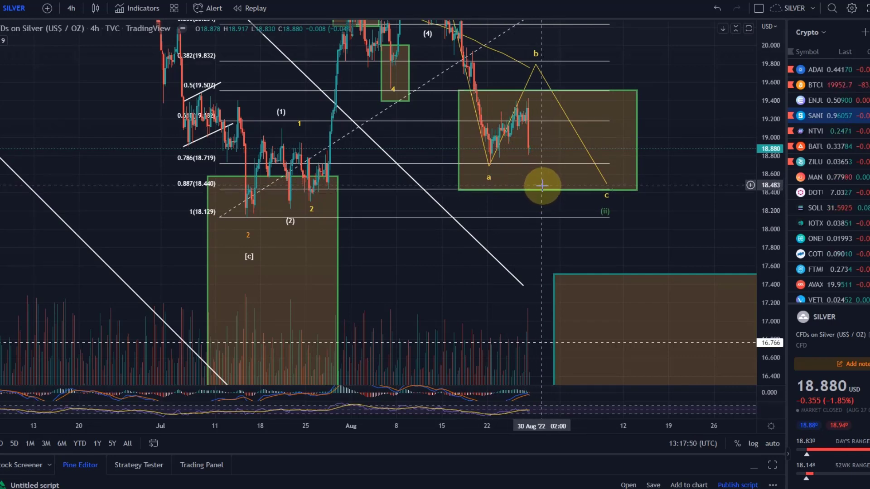
{"action": "left_click", "coordinate": [545, 192]}
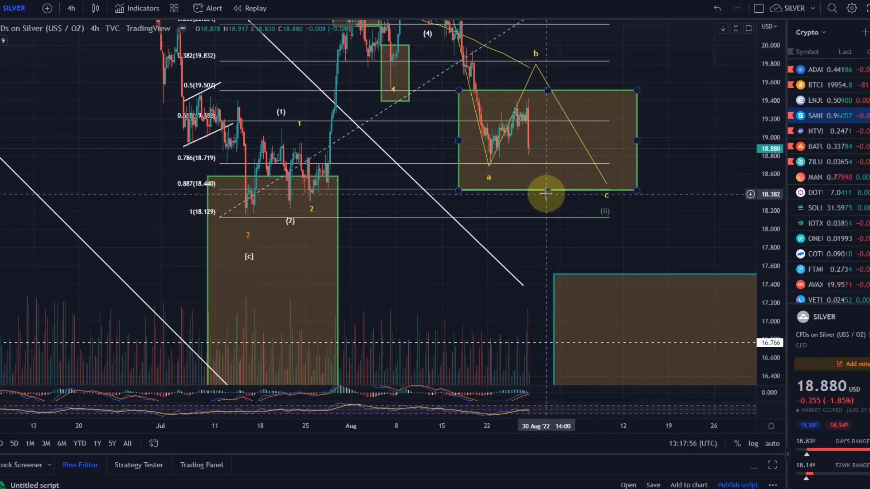
{"action": "left_click", "coordinate": [551, 198]}
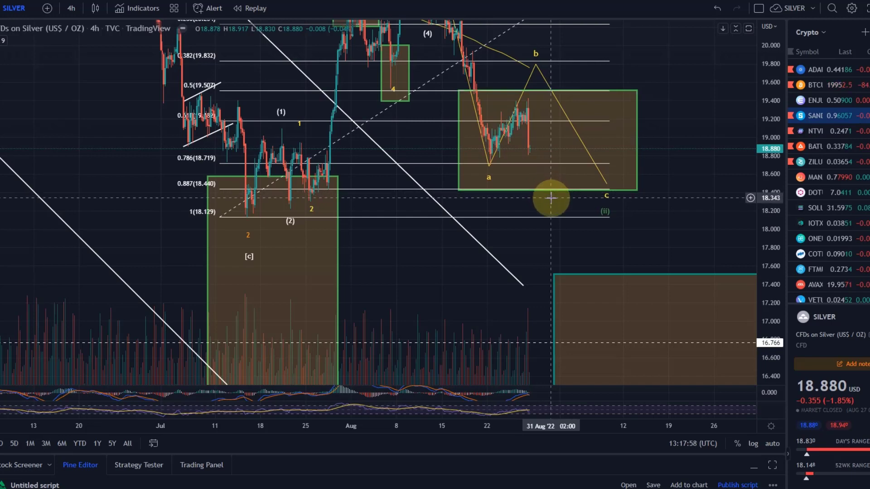
{"action": "left_click_drag", "start_coordinate": [551, 198], "coordinate": [552, 249]}
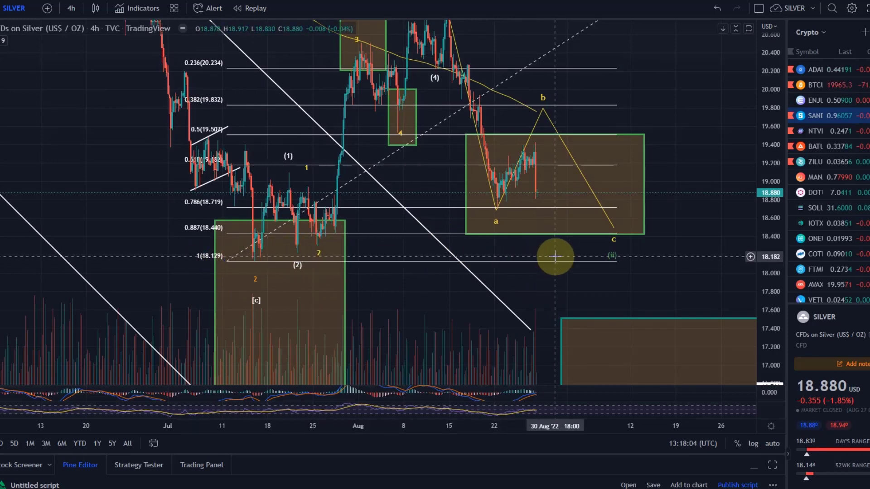
{"action": "scroll", "coordinate": [556, 256], "scroll_direction": "down", "scroll_amount": 3}
{"action": "left_click_drag", "start_coordinate": [779, 136], "coordinate": [777, 261]}
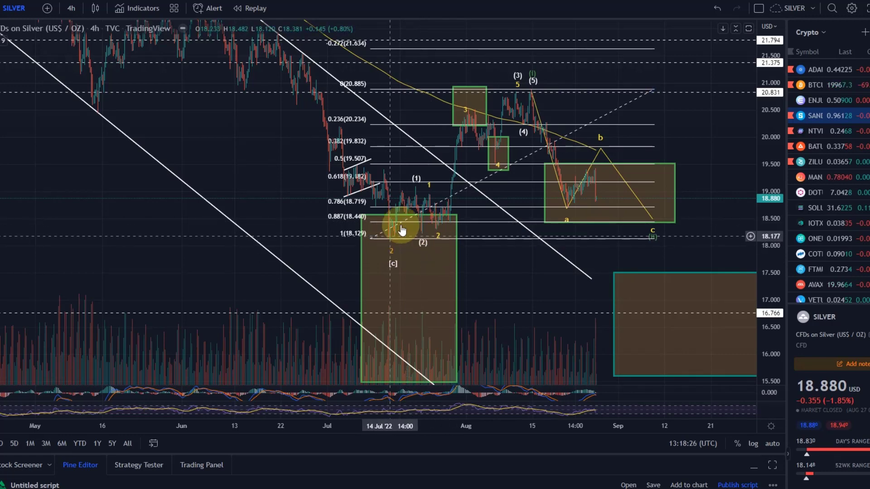
{"action": "left_click_drag", "start_coordinate": [695, 221], "coordinate": [614, 181]}
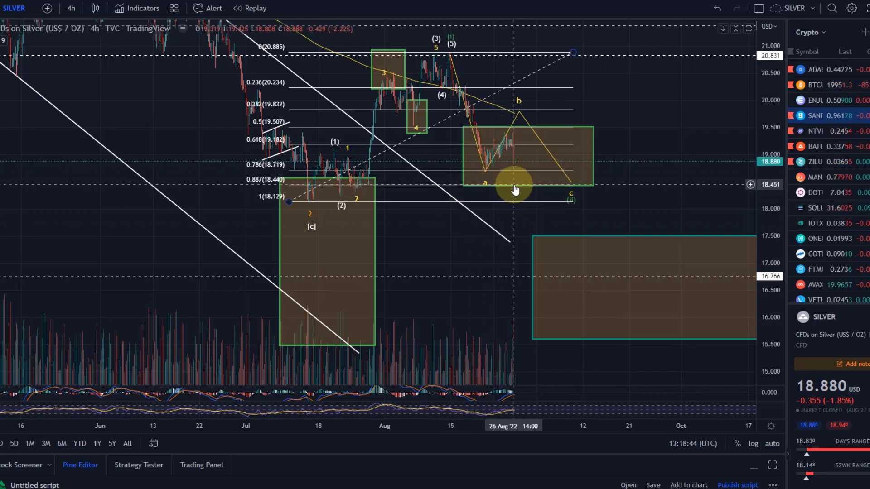
{"action": "left_click", "coordinate": [280, 181]}
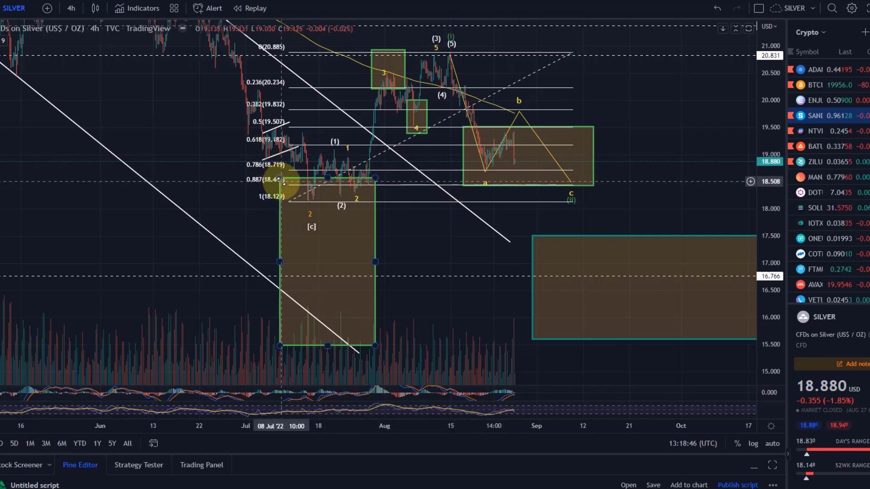
{"action": "left_click", "coordinate": [328, 182]}
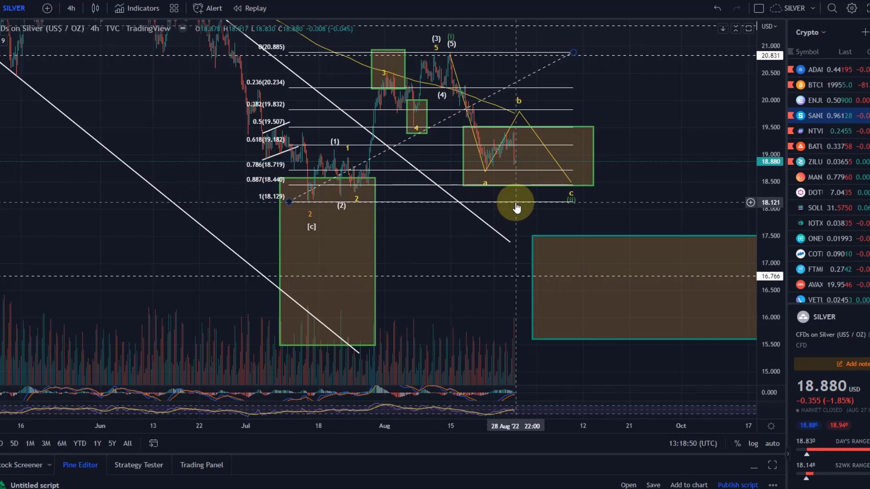
{"action": "scroll", "coordinate": [533, 248], "scroll_direction": "down", "scroll_amount": 2}
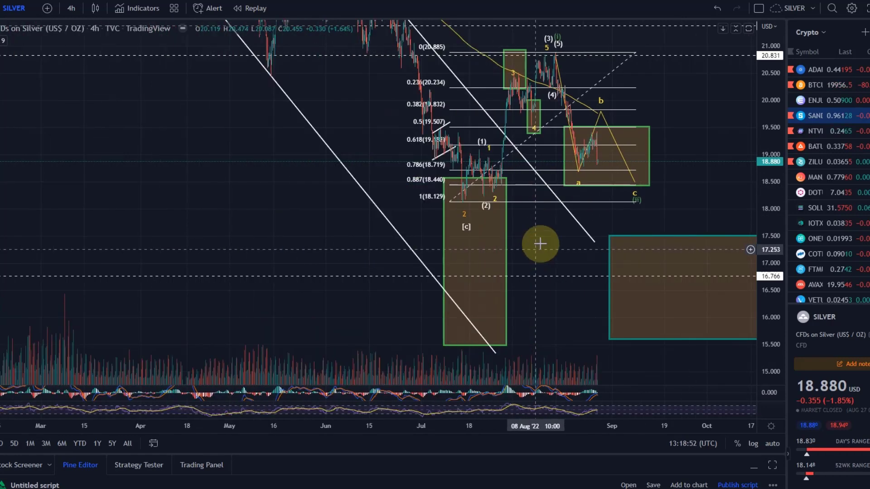
{"action": "left_click_drag", "start_coordinate": [640, 187], "coordinate": [642, 188]}
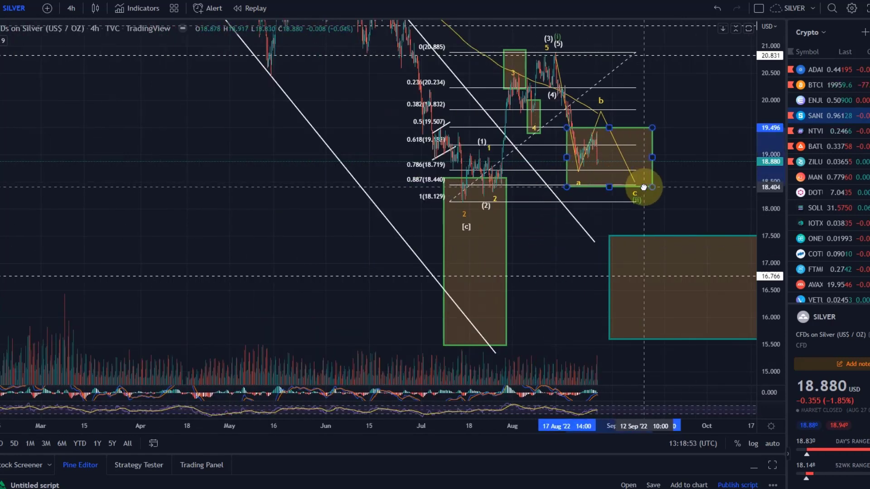
{"action": "left_click", "coordinate": [709, 16]}
{"action": "left_click_drag", "start_coordinate": [715, 186], "coordinate": [521, 154]}
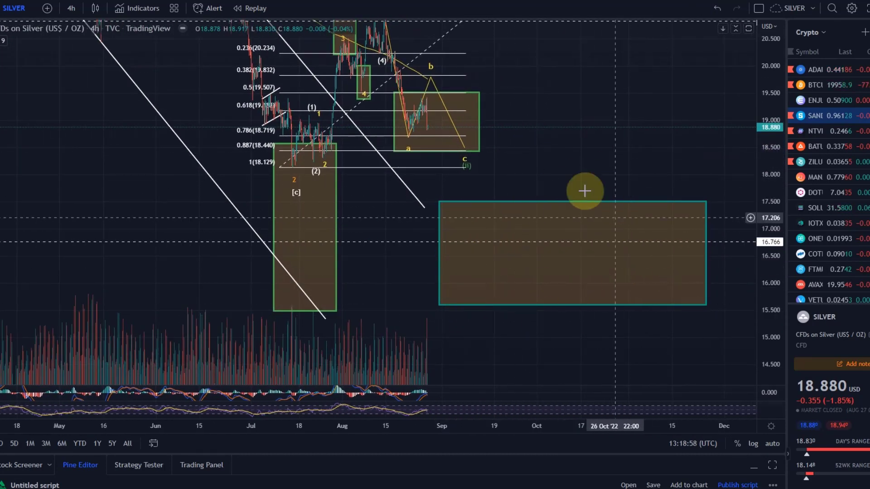
Move the lower brown zone's left edge later, to just after the start of September
{"action": "left_click", "coordinate": [664, 304]}
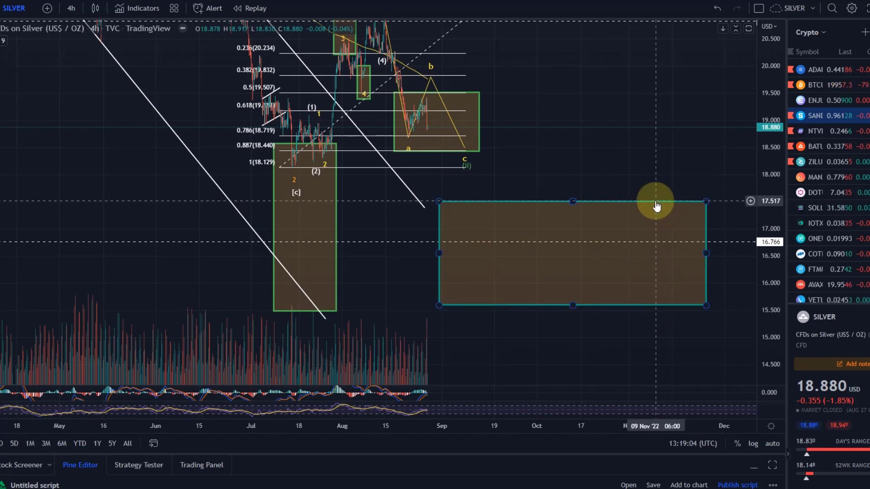
{"action": "left_click_drag", "start_coordinate": [617, 186], "coordinate": [627, 220]}
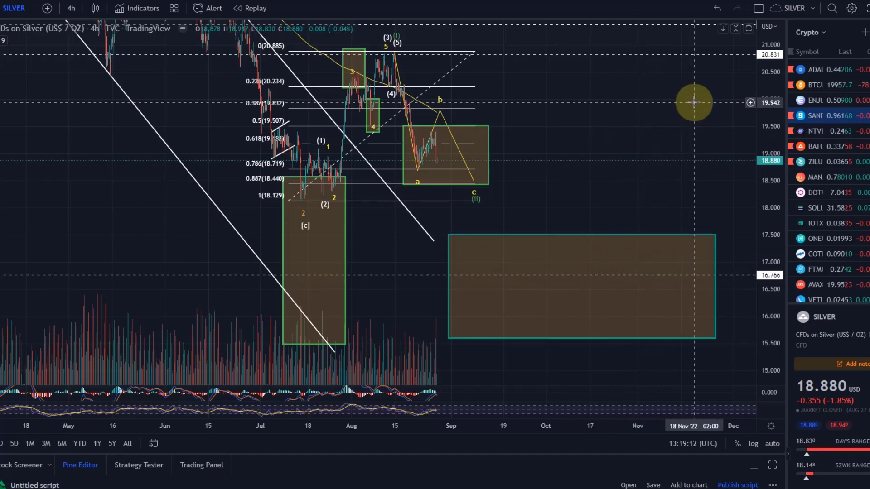
{"action": "left_click", "coordinate": [443, 286]}
{"action": "left_click_drag", "start_coordinate": [446, 286], "coordinate": [460, 286]}
{"action": "left_click_drag", "start_coordinate": [597, 146], "coordinate": [681, 200]}
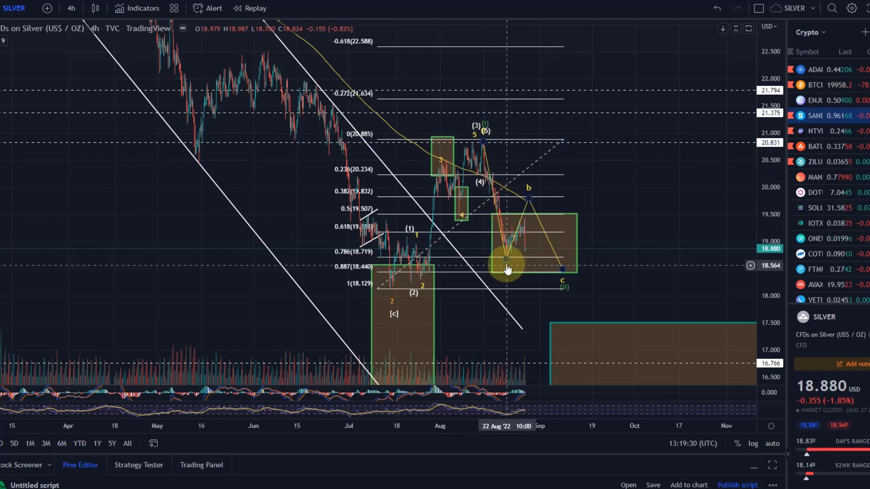
Raise ABC point b to about 19.69 and set point c on the 0.786 level near 18.72
{"action": "mouse_move", "coordinate": [529, 199]}
{"action": "left_mouse_down"}
{"action": "mouse_move", "coordinate": [547, 147]}
{"action": "mouse_move", "coordinate": [526, 204]}
{"action": "left_mouse_up"}
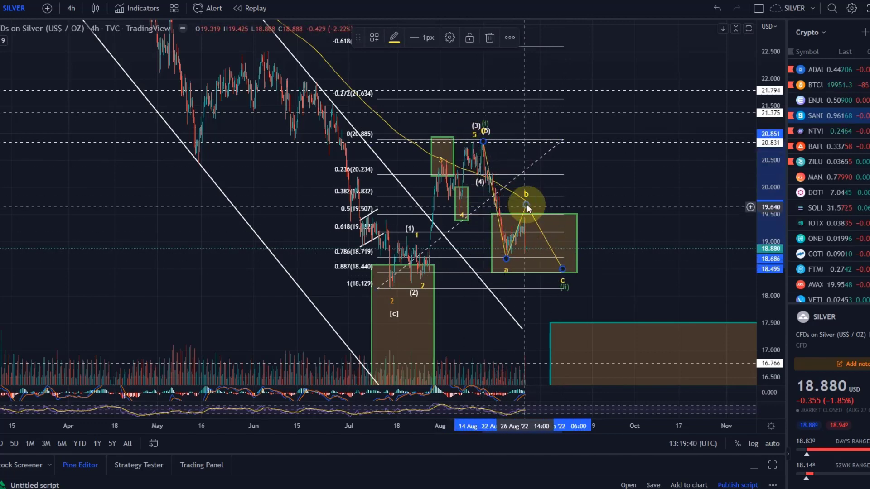
{"action": "mouse_move", "coordinate": [564, 270]}
{"action": "left_mouse_down"}
{"action": "mouse_move", "coordinate": [589, 316]}
{"action": "mouse_move", "coordinate": [545, 257]}
{"action": "left_mouse_up"}
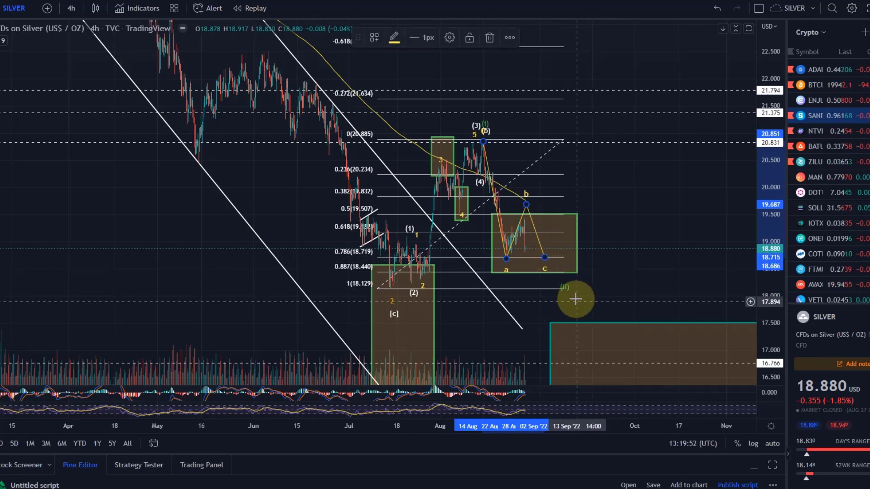
{"action": "left_click_drag", "start_coordinate": [631, 246], "coordinate": [560, 205]}
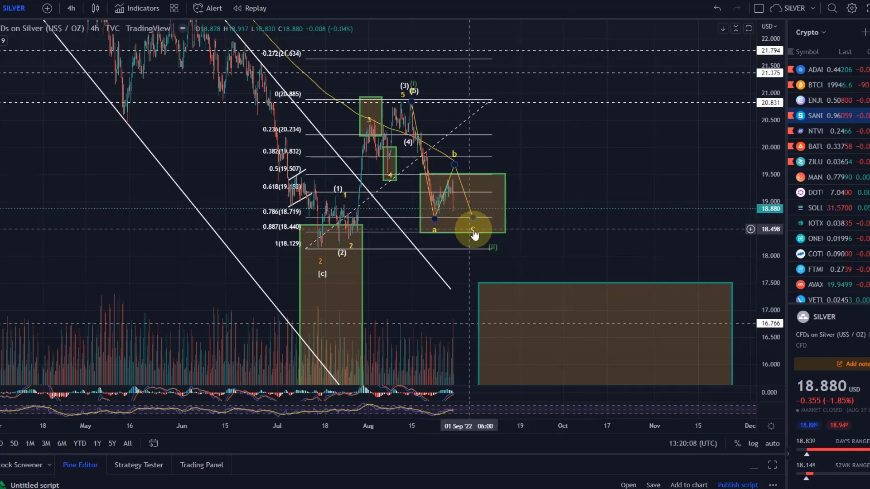
Resize the indicator panes so MACD is a thin strip above a large RSI pane
{"action": "left_click_drag", "start_coordinate": [491, 388], "coordinate": [553, 272]}
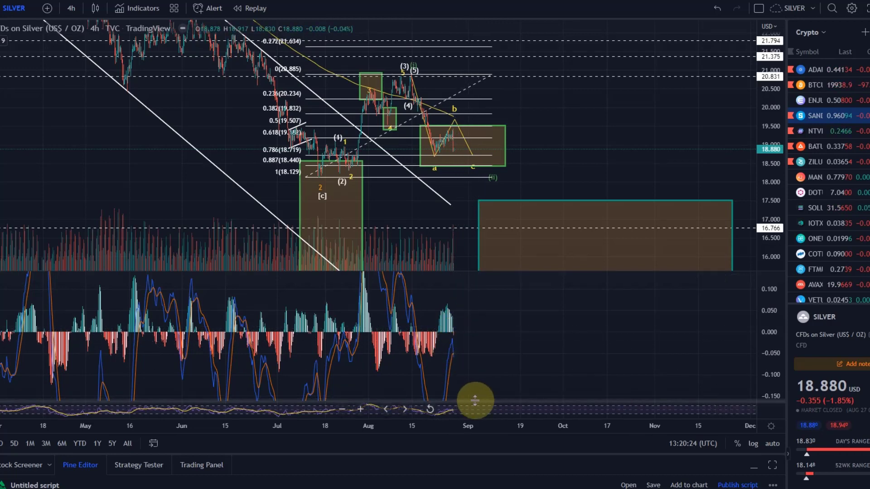
{"action": "left_click_drag", "start_coordinate": [526, 402], "coordinate": [520, 264]}
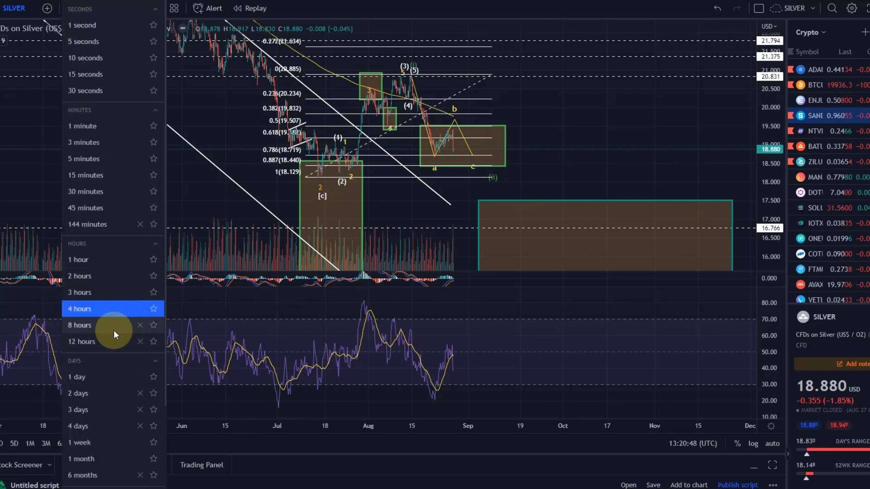
Switch the chart to the 1-hour interval and auto-fit the price scale on the late-August candles
{"action": "left_click", "coordinate": [113, 329]}
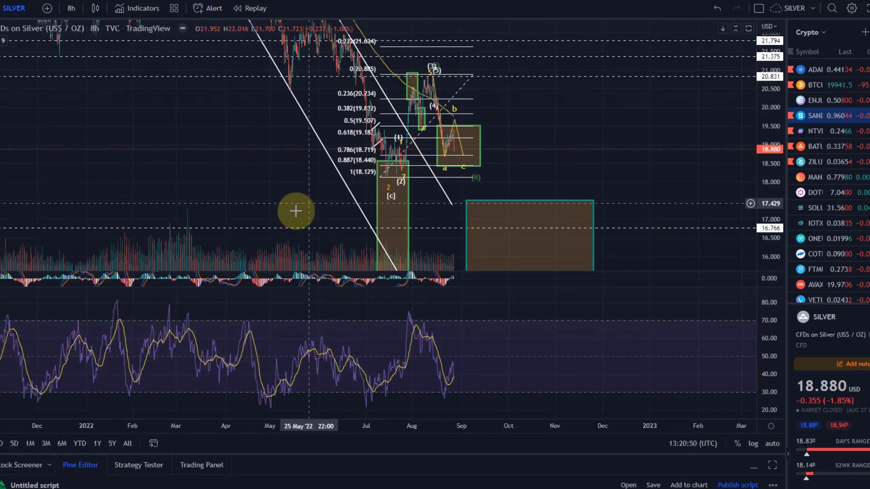
{"action": "left_click_drag", "start_coordinate": [462, 291], "coordinate": [461, 308]}
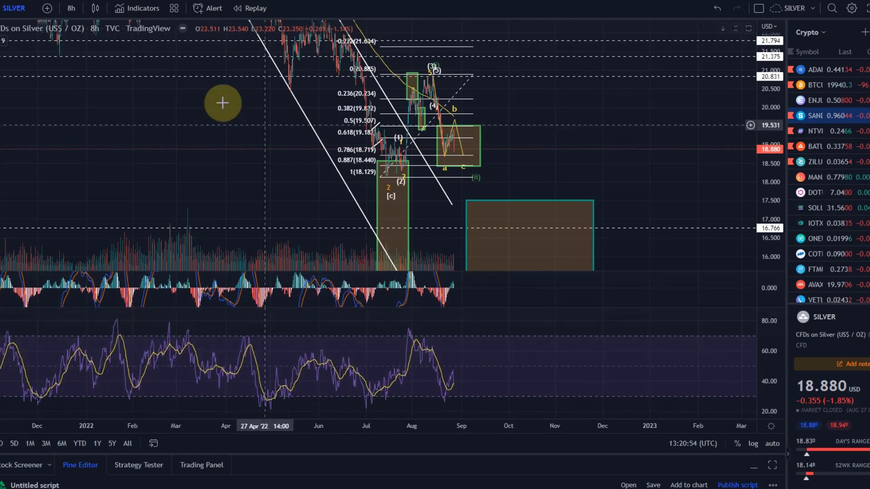
{"action": "left_click", "coordinate": [72, 8]}
{"action": "left_click", "coordinate": [102, 260]}
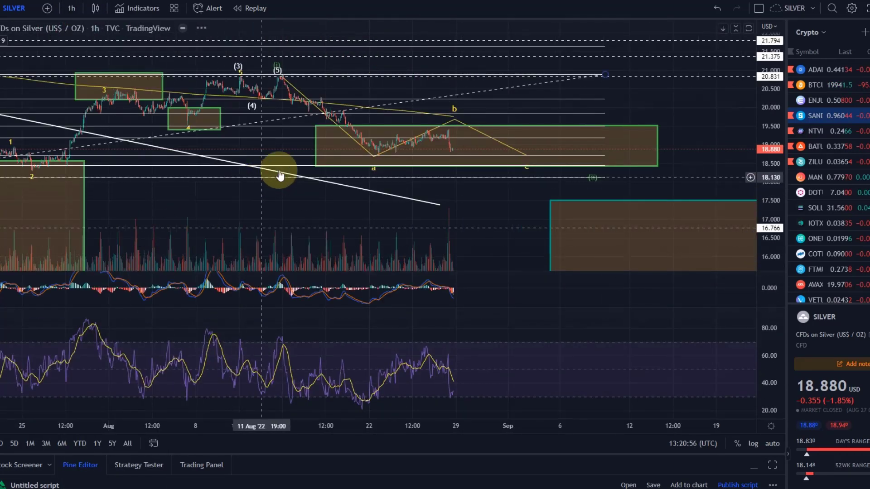
{"action": "scroll", "coordinate": [370, 140], "scroll_direction": "up", "scroll_amount": 5}
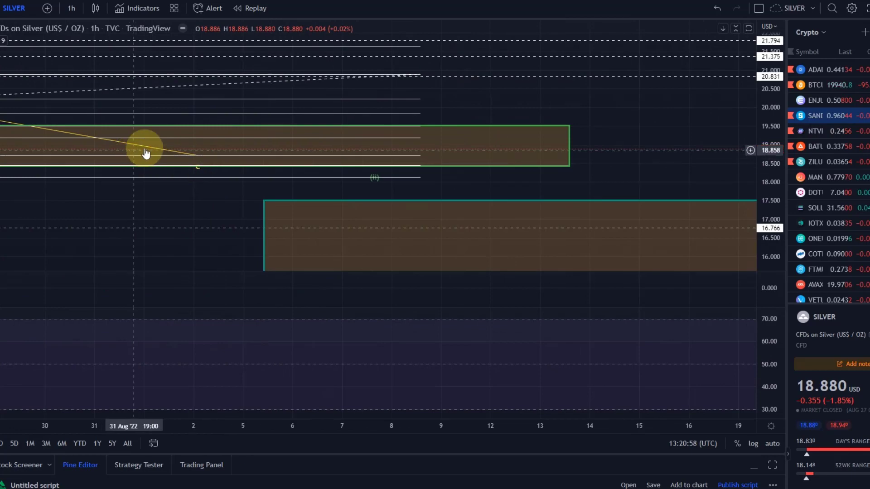
{"action": "left_click_drag", "start_coordinate": [214, 141], "coordinate": [703, 141]}
{"action": "double_click", "coordinate": [771, 170]}
Move ABC point b onto the 19.45 spike high and point c down to about 18.455
{"action": "scroll", "coordinate": [474, 183], "scroll_direction": "up", "scroll_amount": 2}
{"action": "left_click_drag", "start_coordinate": [375, 138], "coordinate": [480, 164]}
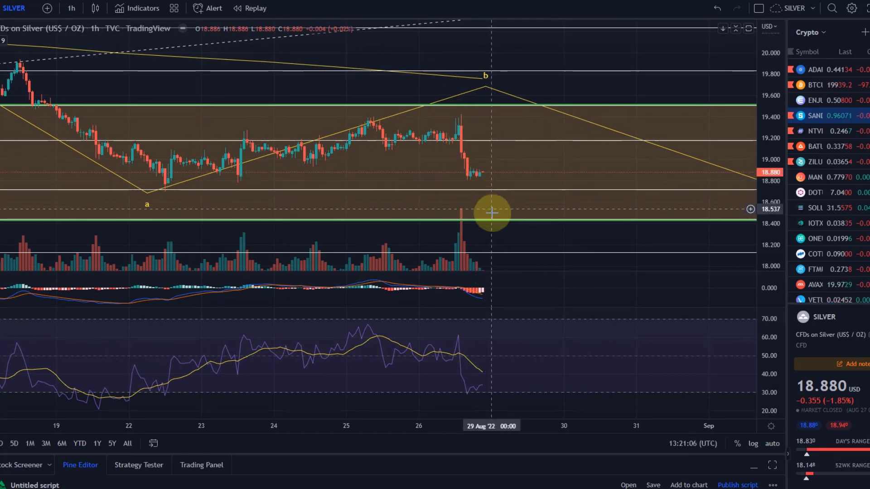
{"action": "scroll", "coordinate": [493, 209], "scroll_direction": "down", "scroll_amount": 3}
{"action": "left_click_drag", "start_coordinate": [548, 225], "coordinate": [466, 222]}
{"action": "left_click", "coordinate": [530, 116]}
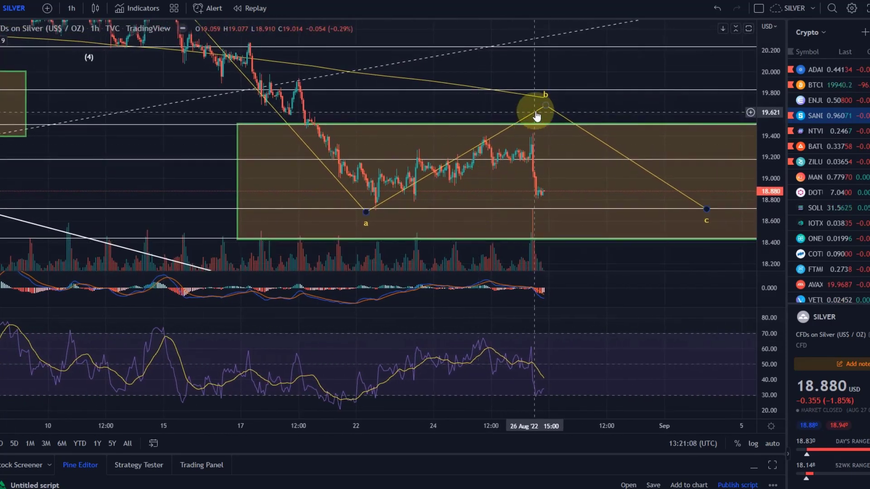
{"action": "left_click_drag", "start_coordinate": [547, 101], "coordinate": [533, 132]}
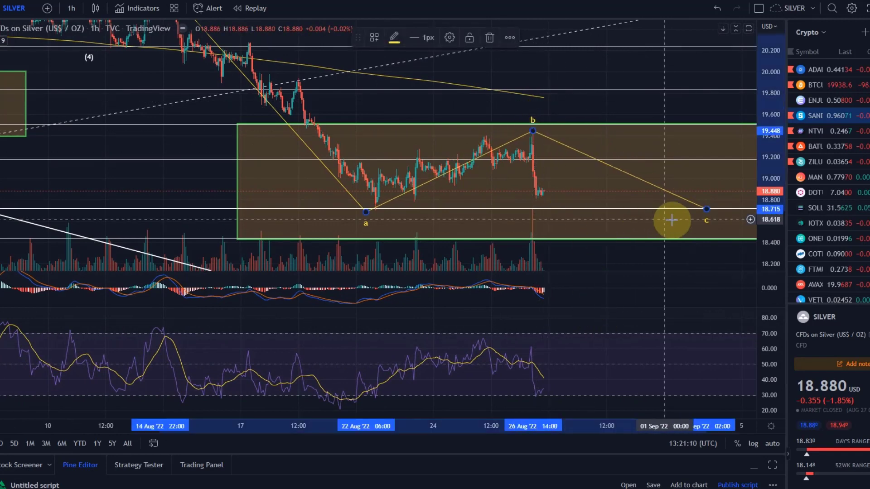
{"action": "left_click_drag", "start_coordinate": [708, 213], "coordinate": [546, 237]}
{"action": "scroll", "coordinate": [471, 213], "scroll_direction": "down", "scroll_amount": 2}
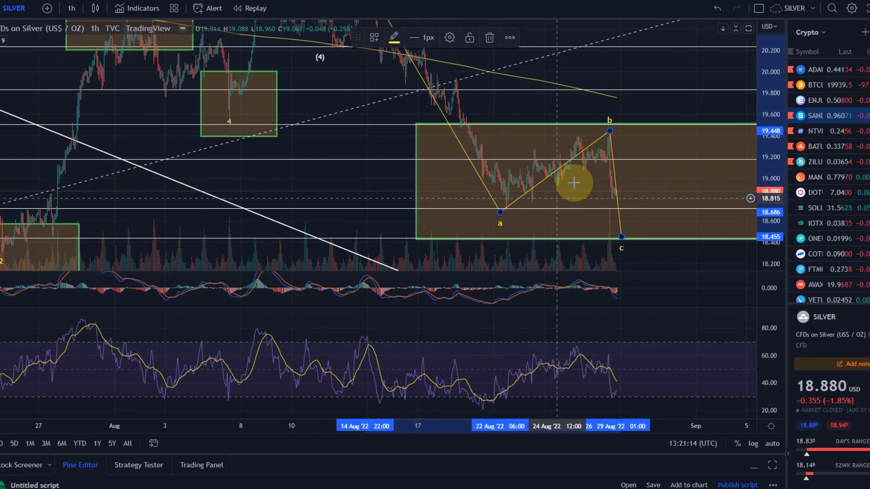